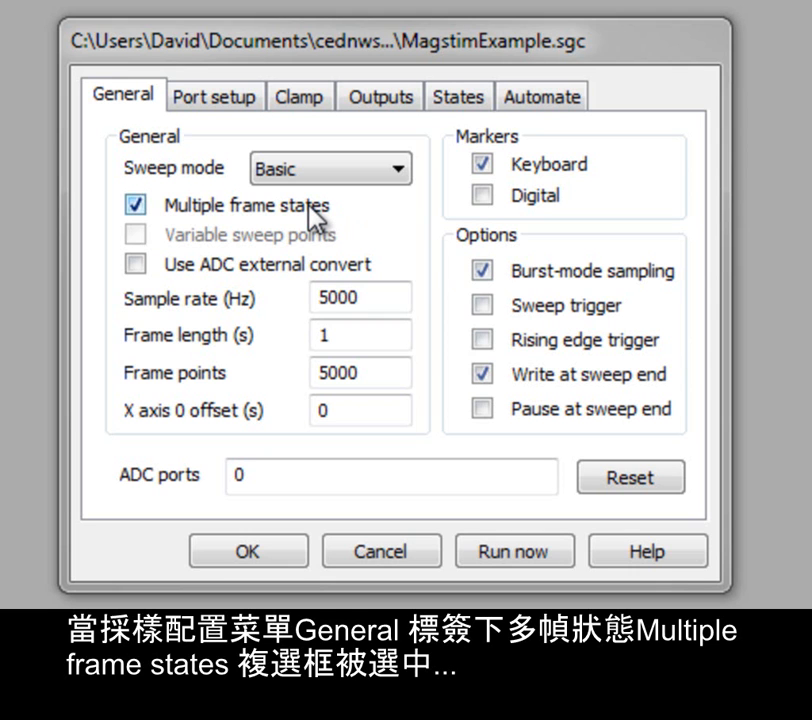
# Step: Open the Magstim configuration from the multiple-states settings of the sampling configuration
pyautogui.click(458, 97)
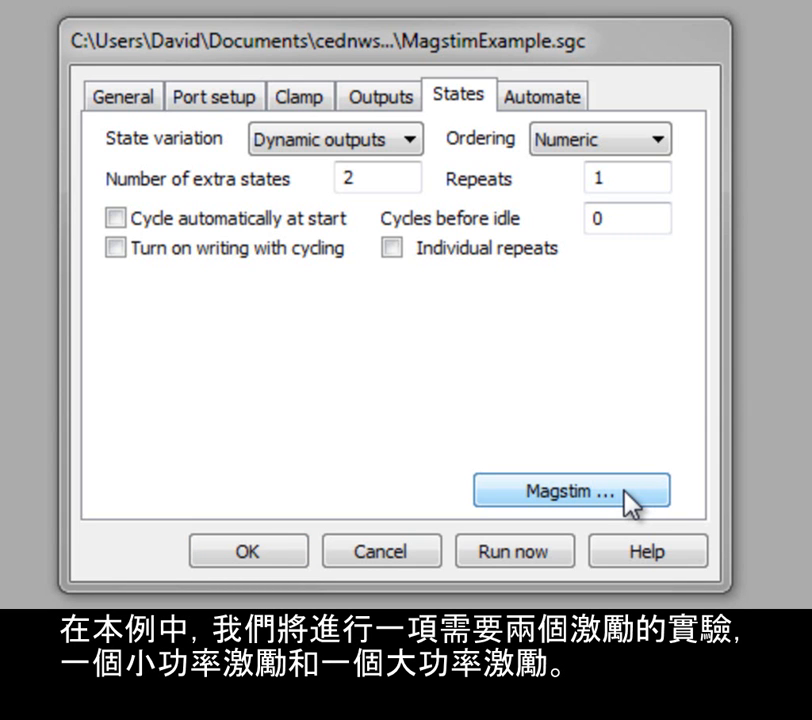
pyautogui.moveTo(403, 180); pyautogui.dragTo(317, 180)
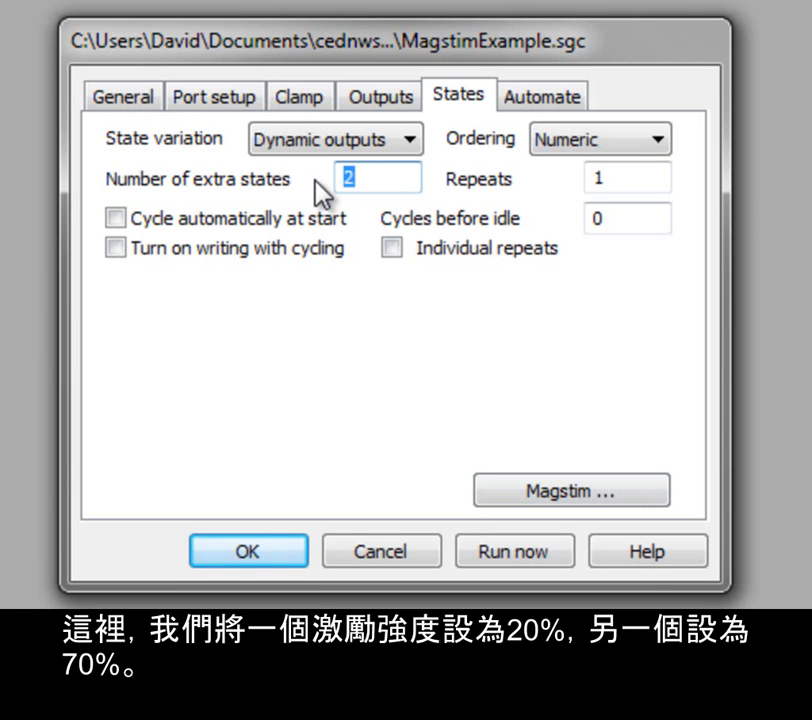
pyautogui.click(625, 492)
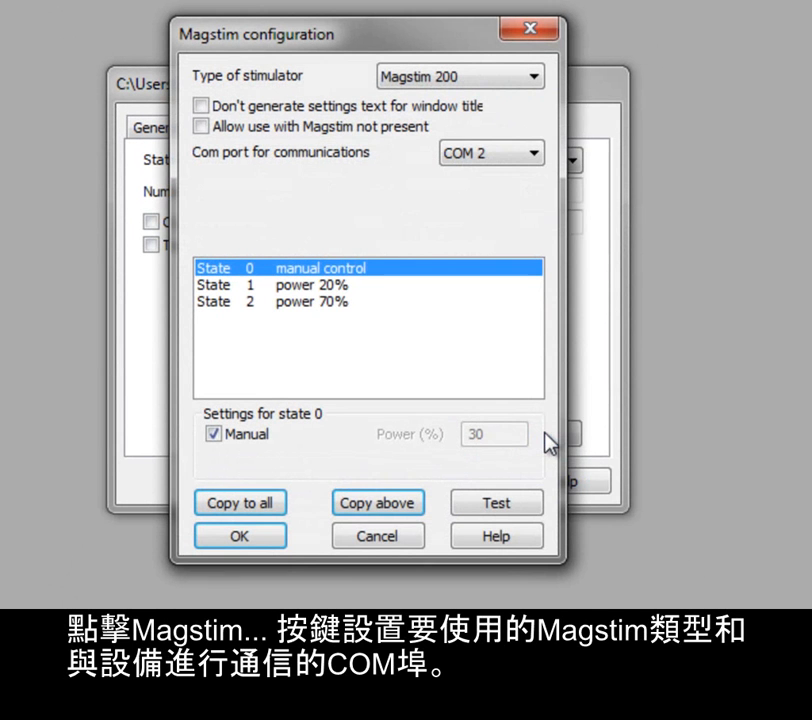
# Step: Review the available stimulator types, the communication COM ports and the power setting of state 1
pyautogui.click(536, 77)
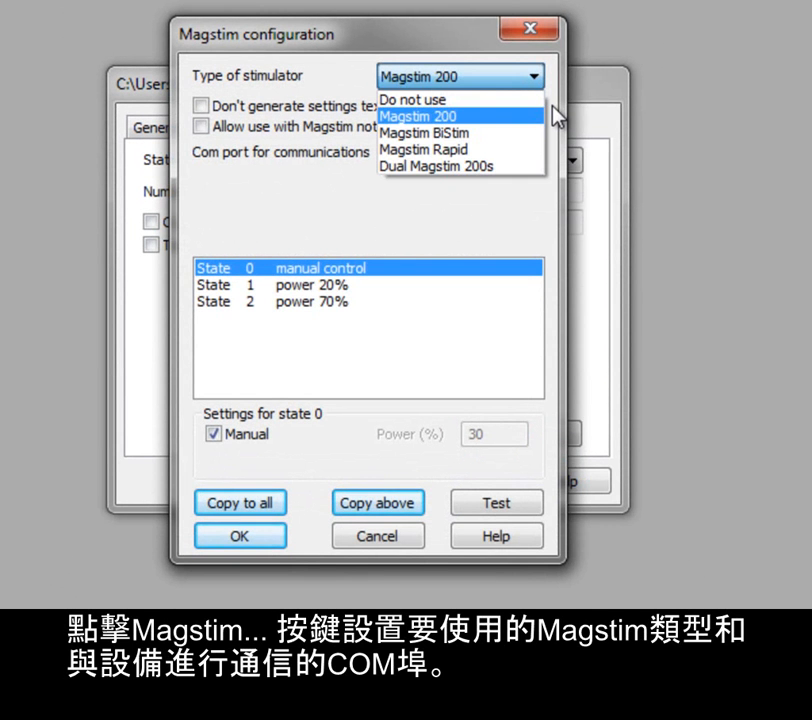
pyautogui.click(553, 102)
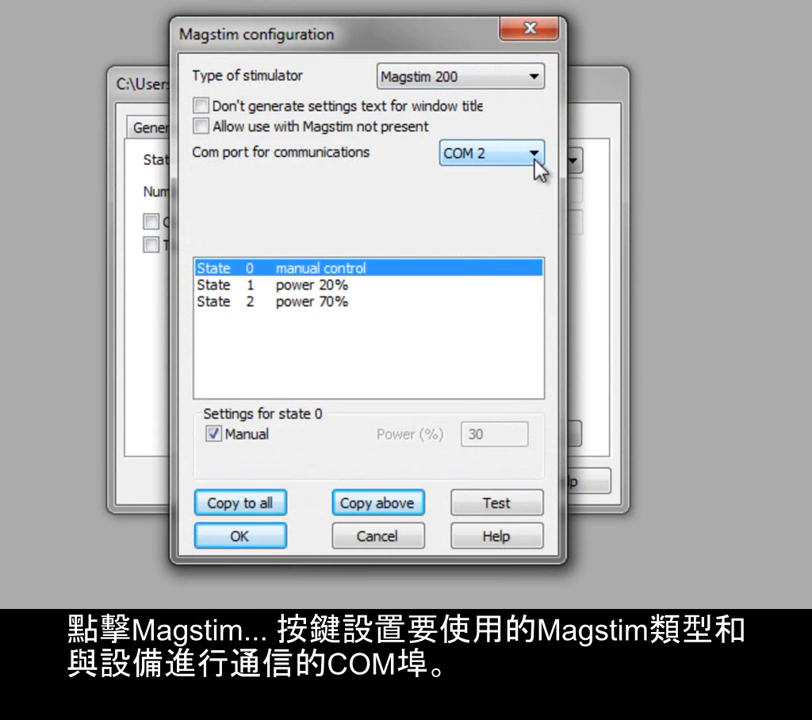
pyautogui.click(534, 155)
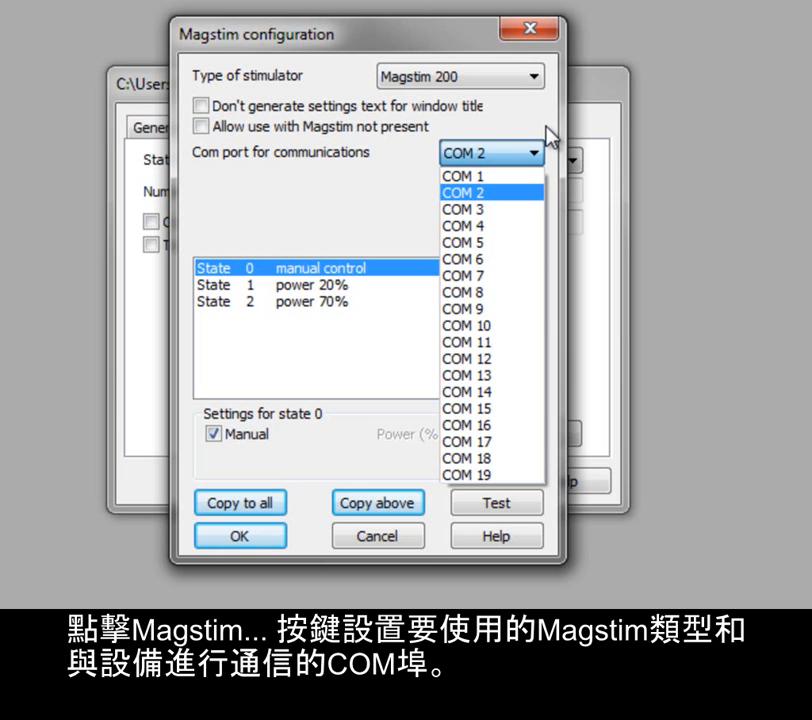
pyautogui.click(546, 128)
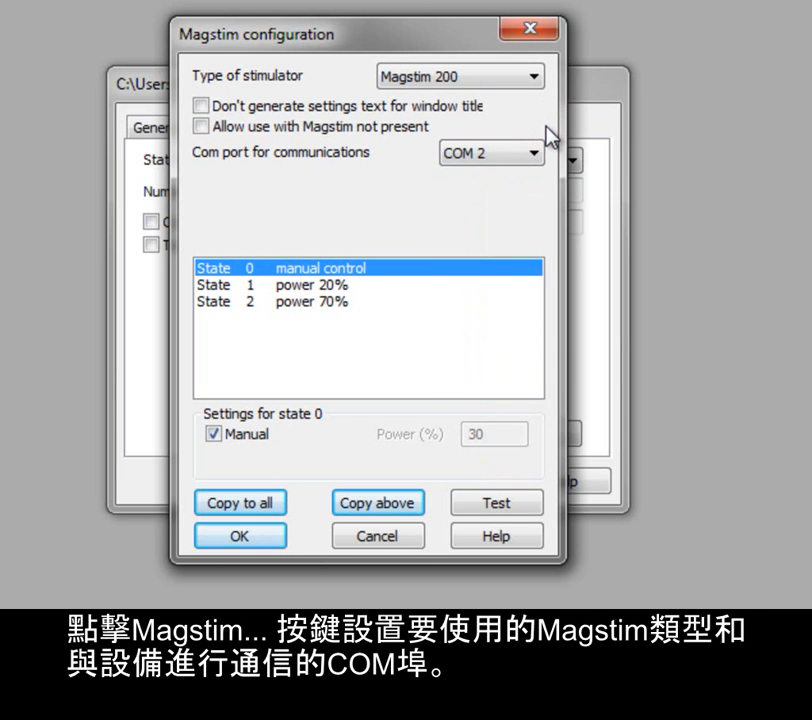
pyautogui.click(401, 287)
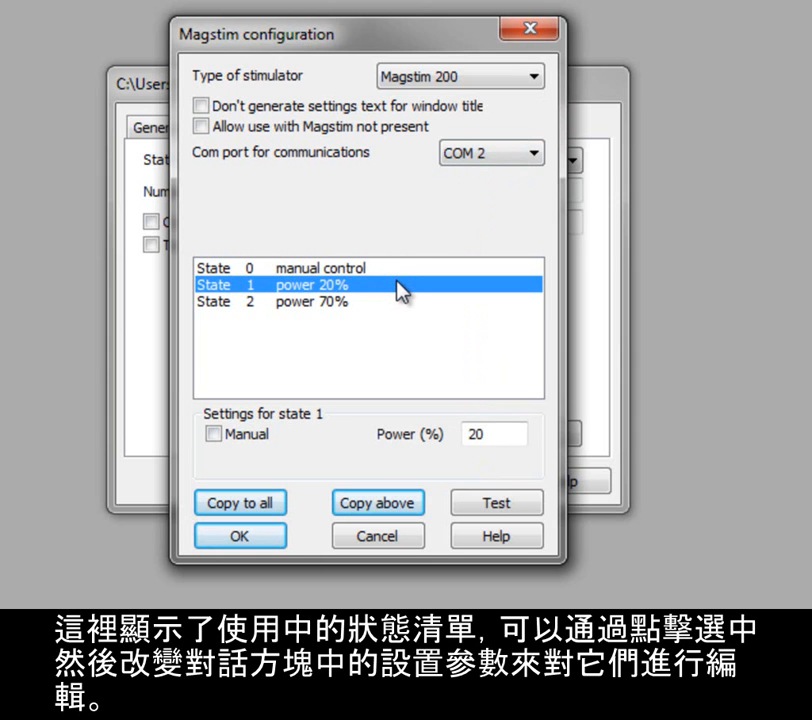
pyautogui.click(510, 433)
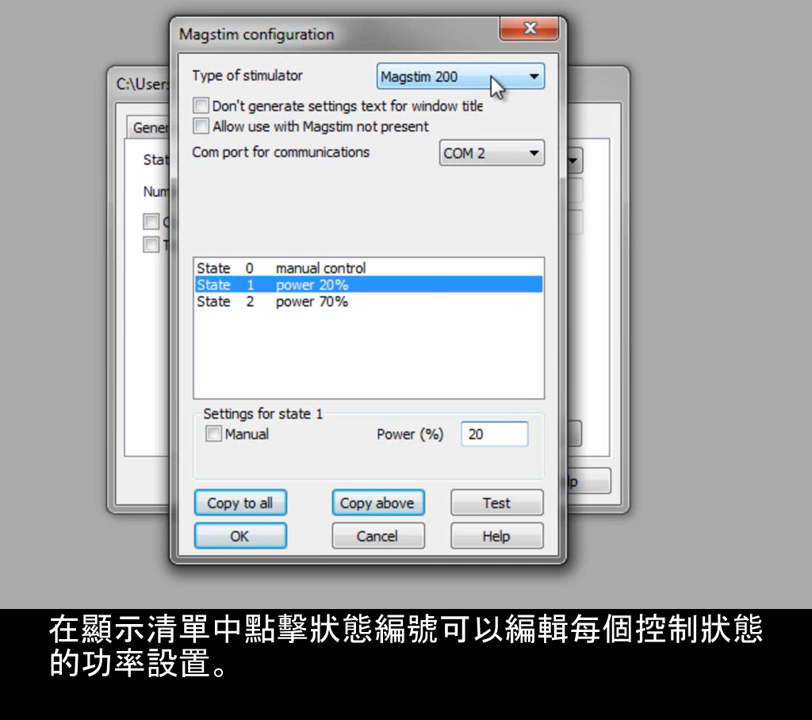
# Step: Turn manual control off and back on for state 0
pyautogui.click(415, 269)
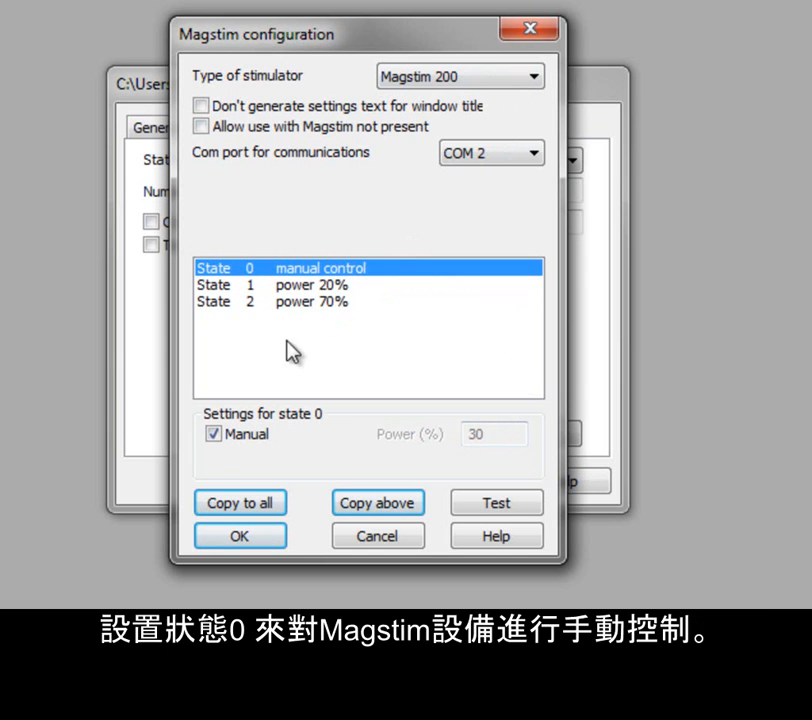
pyautogui.click(214, 434)
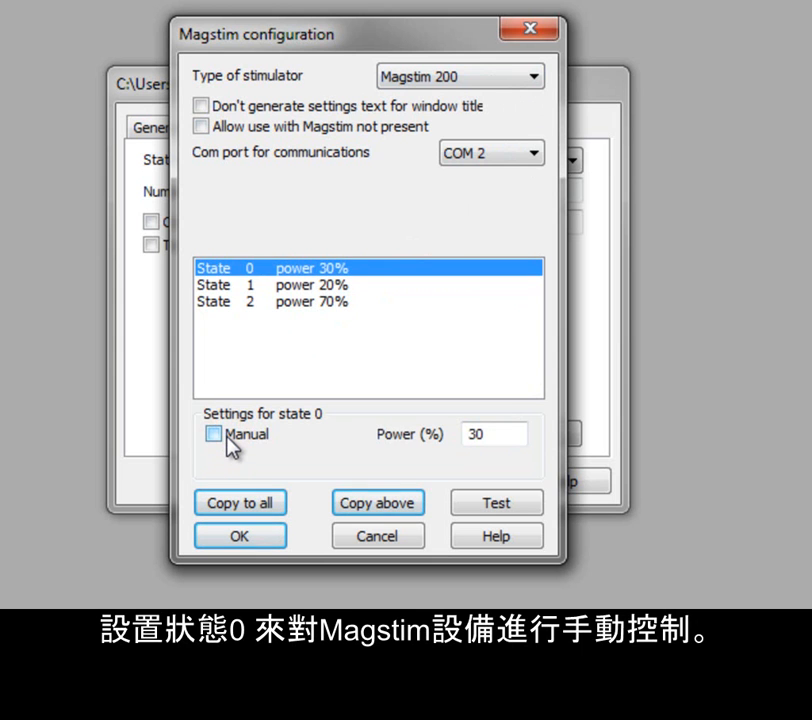
pyautogui.click(214, 434)
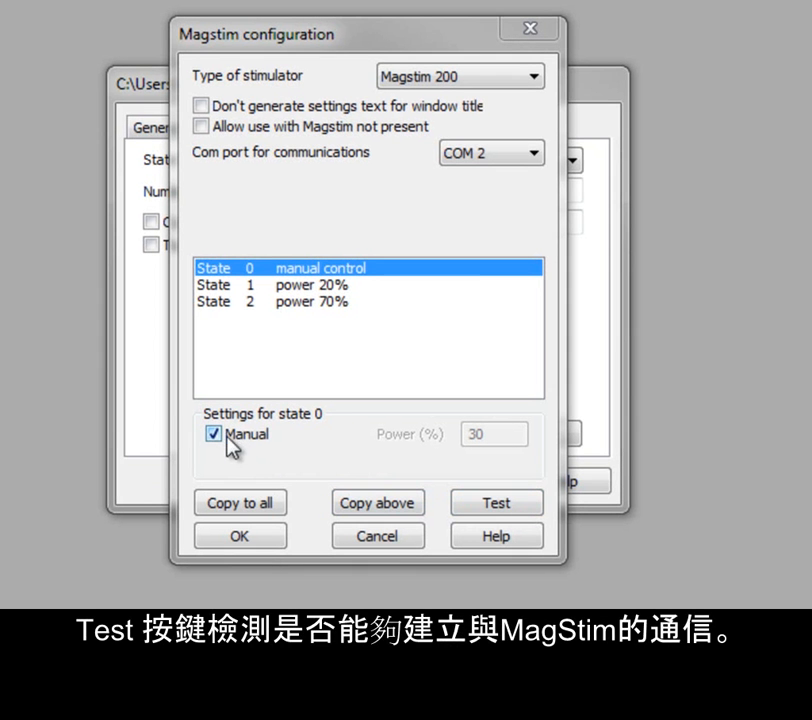
# Step: Try the Dual Magstim 200s stimulator type, and switch the type to Magstim BiStim
pyautogui.click(537, 80)
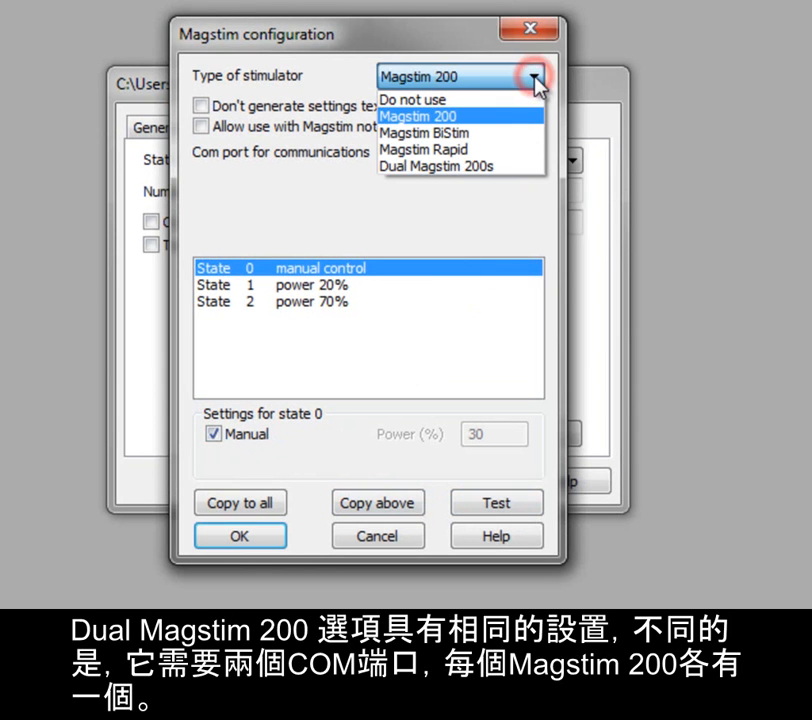
pyautogui.click(515, 167)
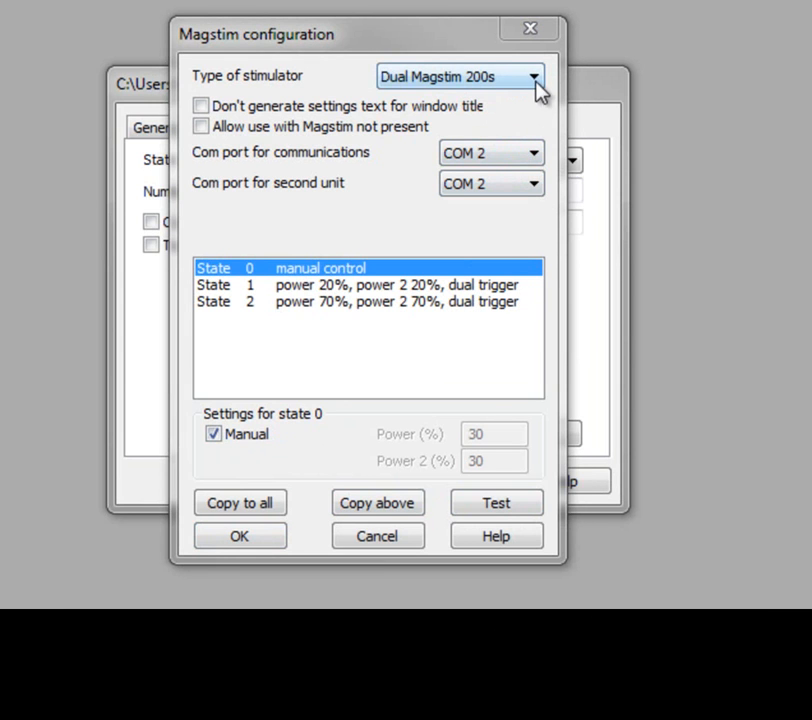
pyautogui.click(533, 79)
pyautogui.click(520, 134)
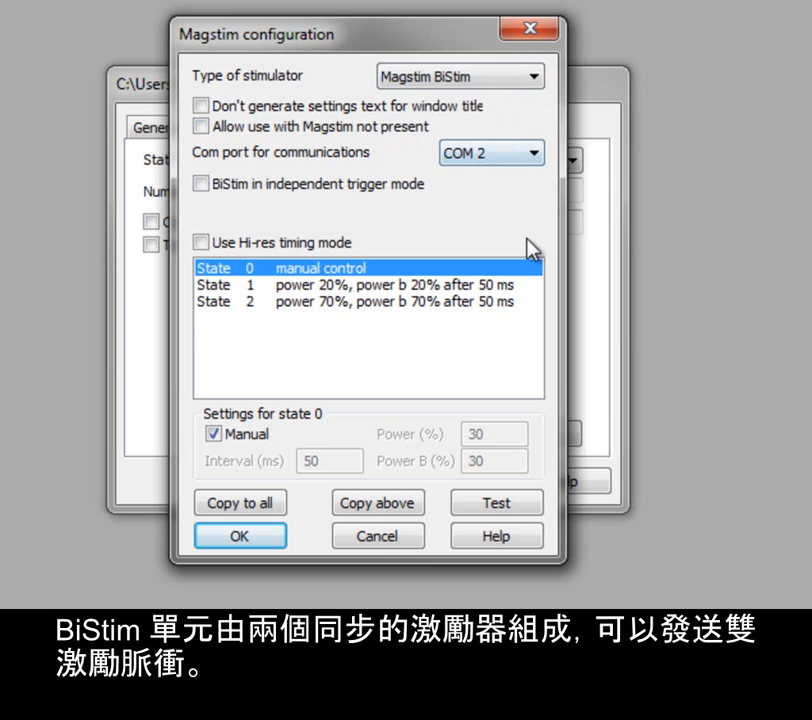
# Step: Check both power settings of state 1 and set its pulse interval to 0 ms
pyautogui.click(509, 287)
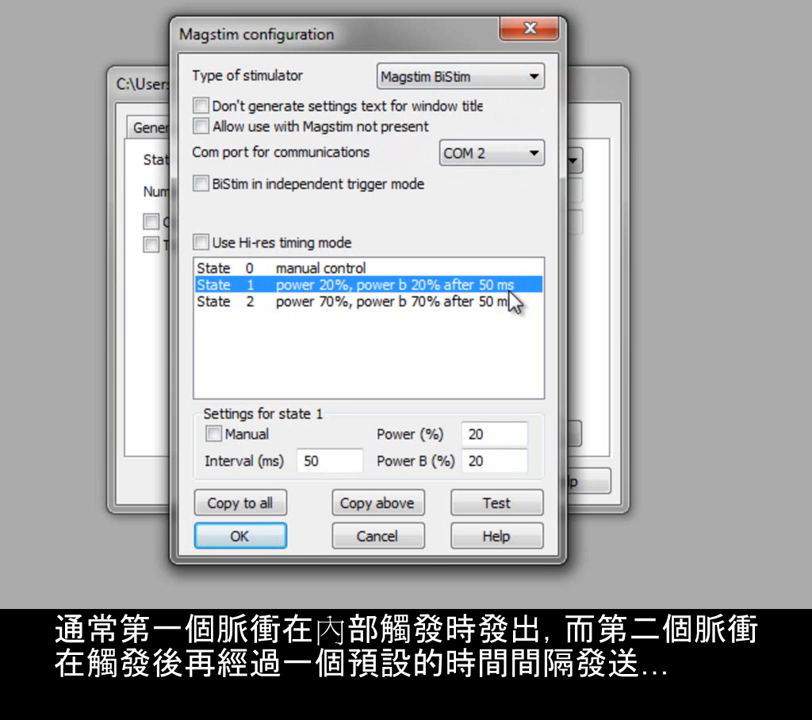
pyautogui.click(511, 432)
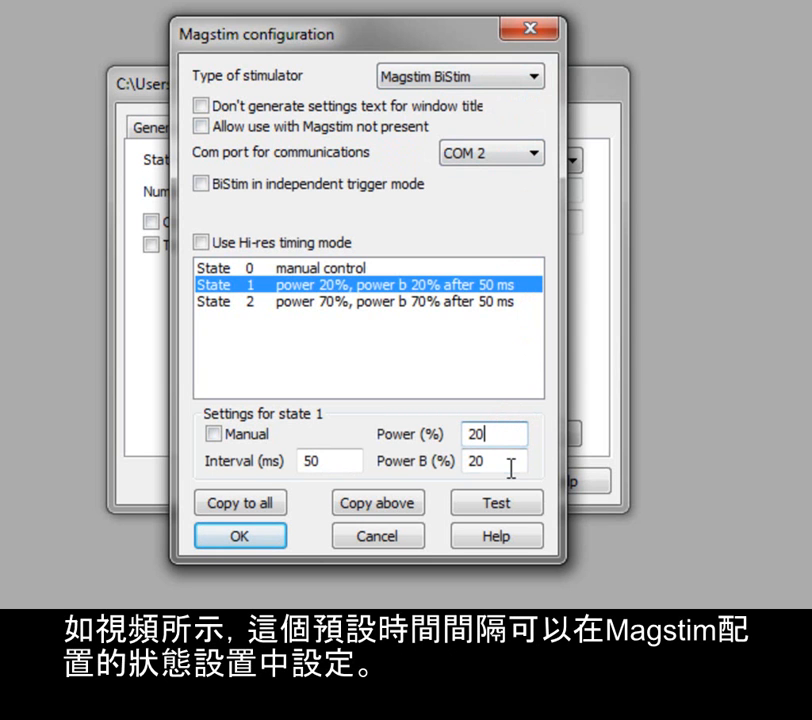
pyautogui.click(509, 465)
pyautogui.click(356, 461)
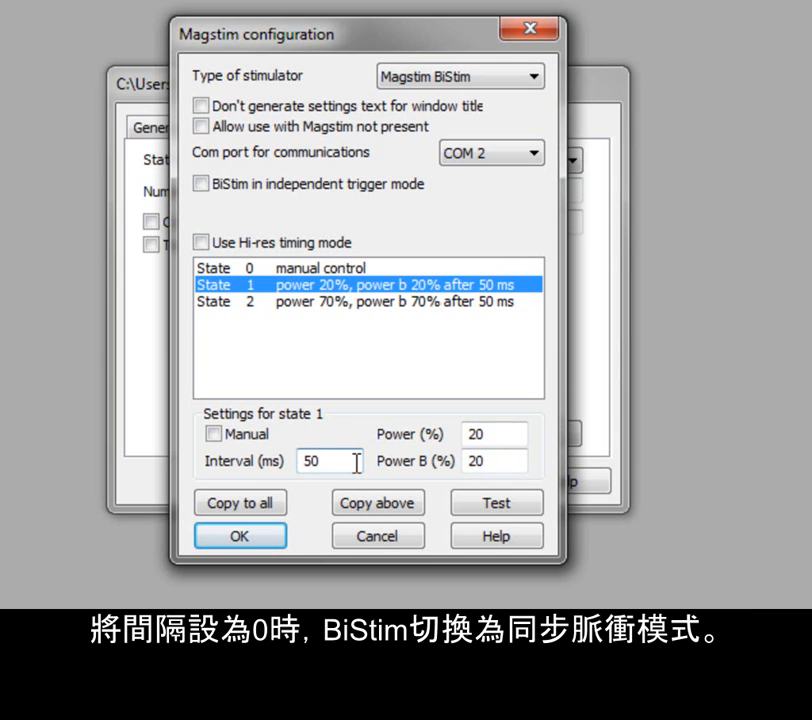
pyautogui.press('BackSpace')
pyautogui.press('BackSpace')
pyautogui.write('0')
pyautogui.click(508, 433)
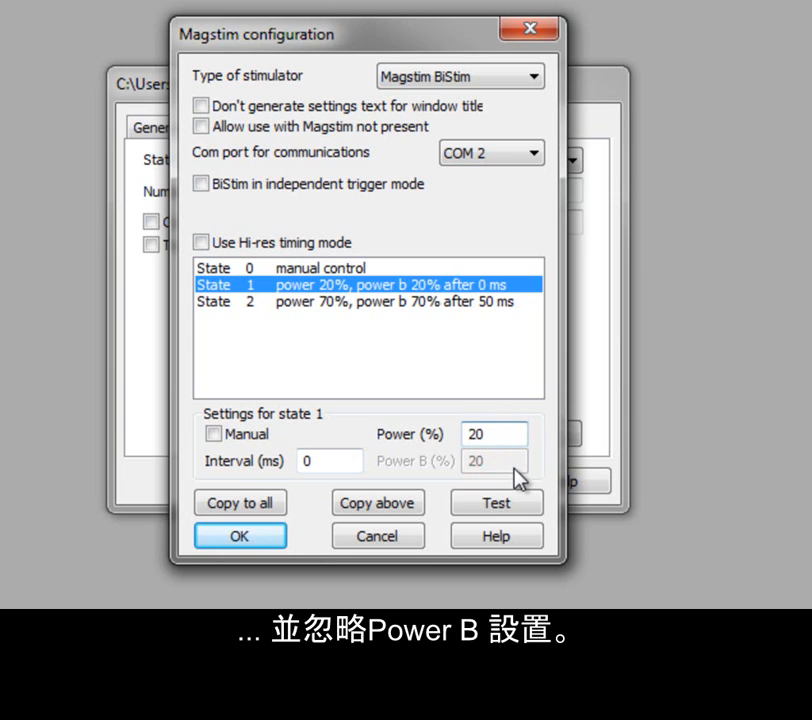
# Step: Set the pulse interval of state 1 back to 50 ms
pyautogui.doubleClick(332, 460)
pyautogui.write('50')
pyautogui.click(515, 432)
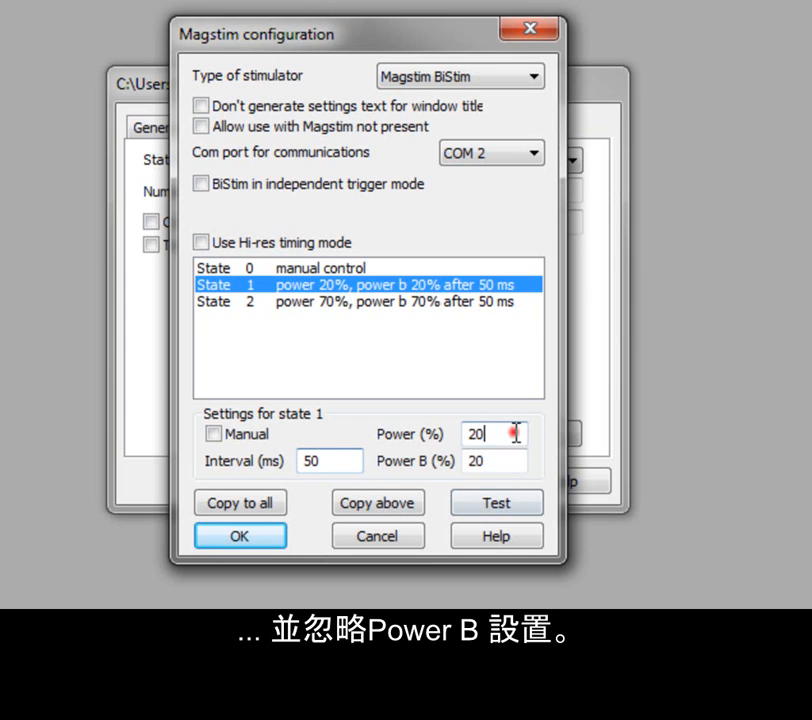
# Step: Switch Hi-res timing mode on and off, and do the same for BiStim independent trigger mode
pyautogui.click(283, 243)
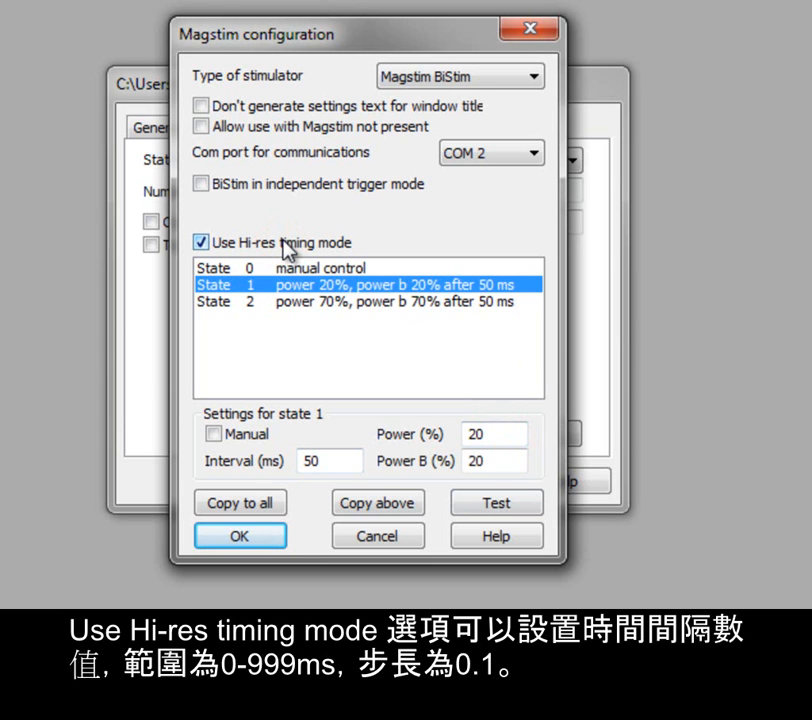
pyautogui.click(285, 245)
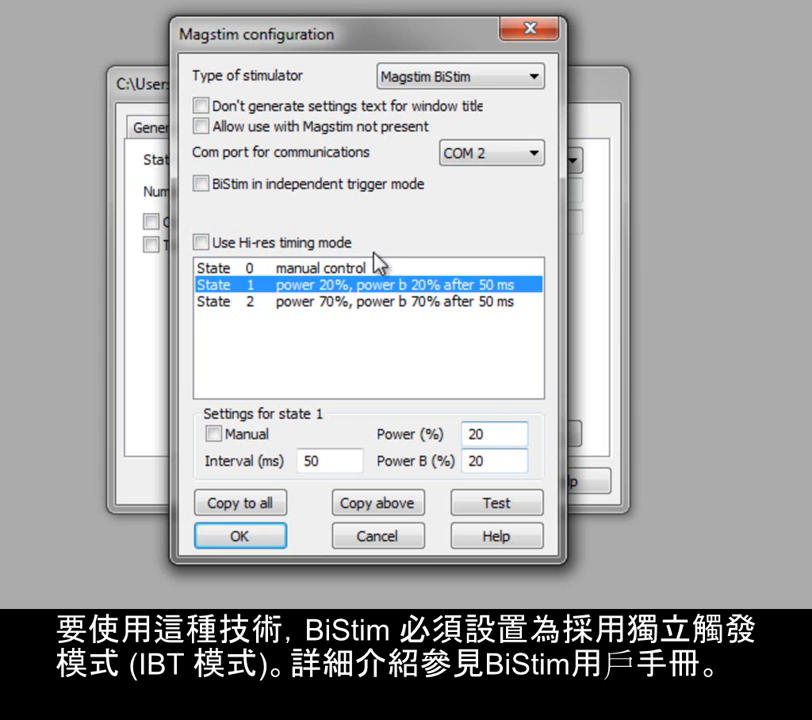
pyautogui.click(277, 188)
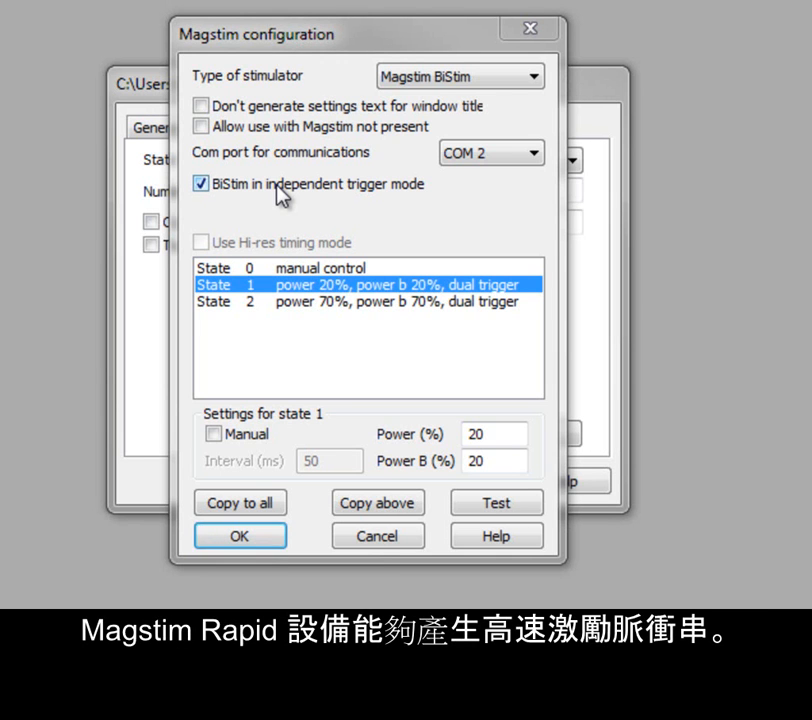
pyautogui.click(277, 187)
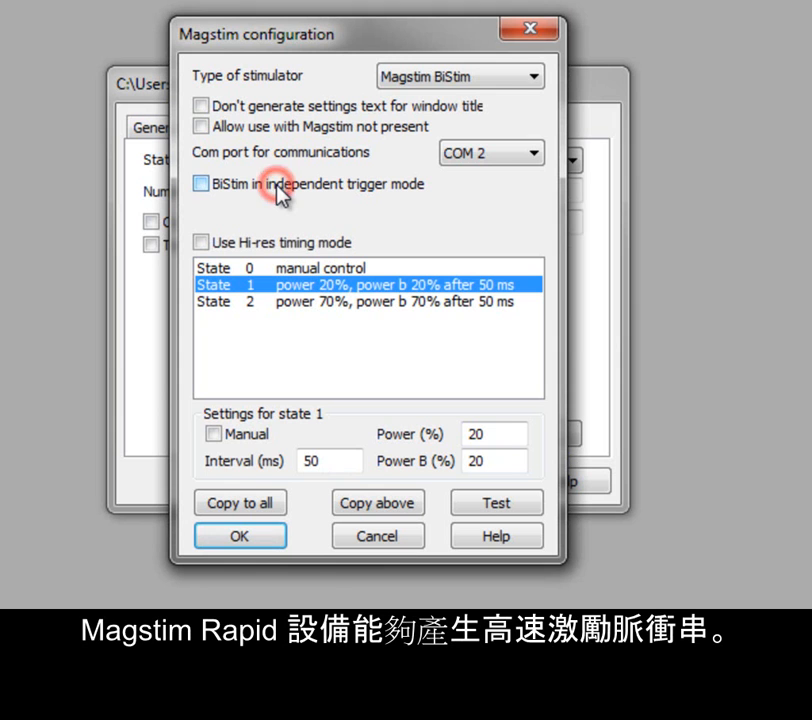
# Step: Change the stimulator type to Magstim Rapid and inspect state 1's power, pulses and frequency settings
pyautogui.click(535, 85)
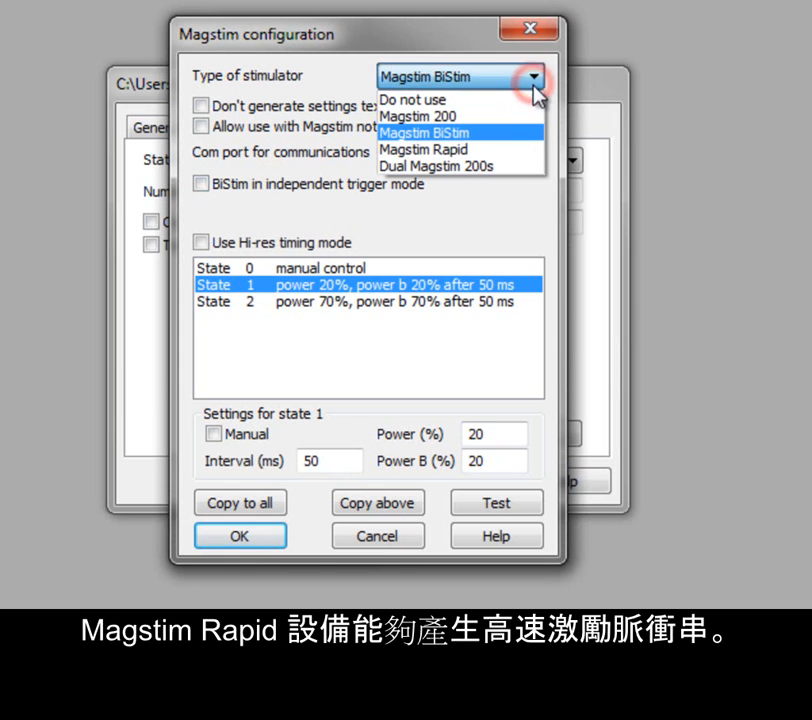
pyautogui.click(522, 150)
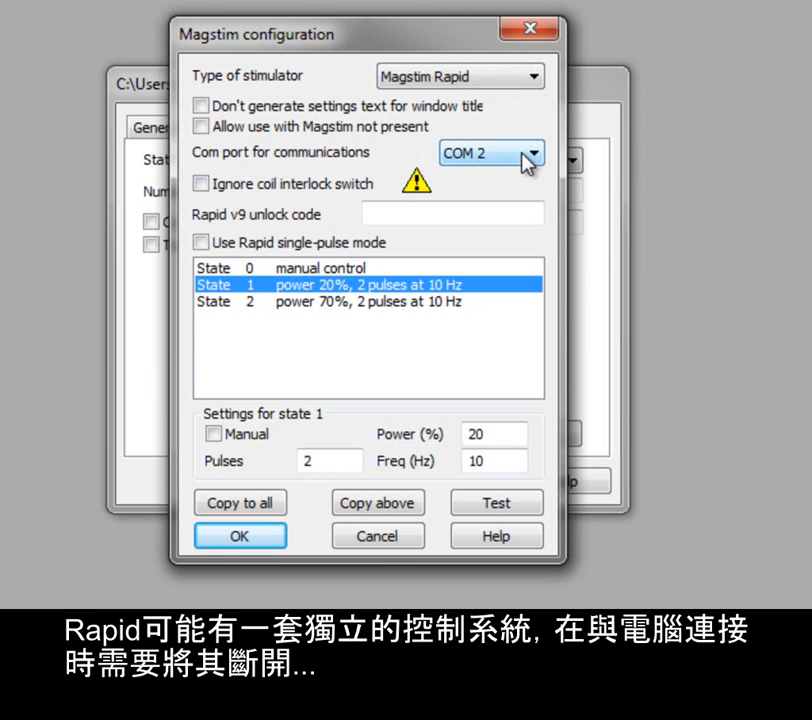
pyautogui.click(509, 432)
pyautogui.click(328, 461)
pyautogui.click(505, 460)
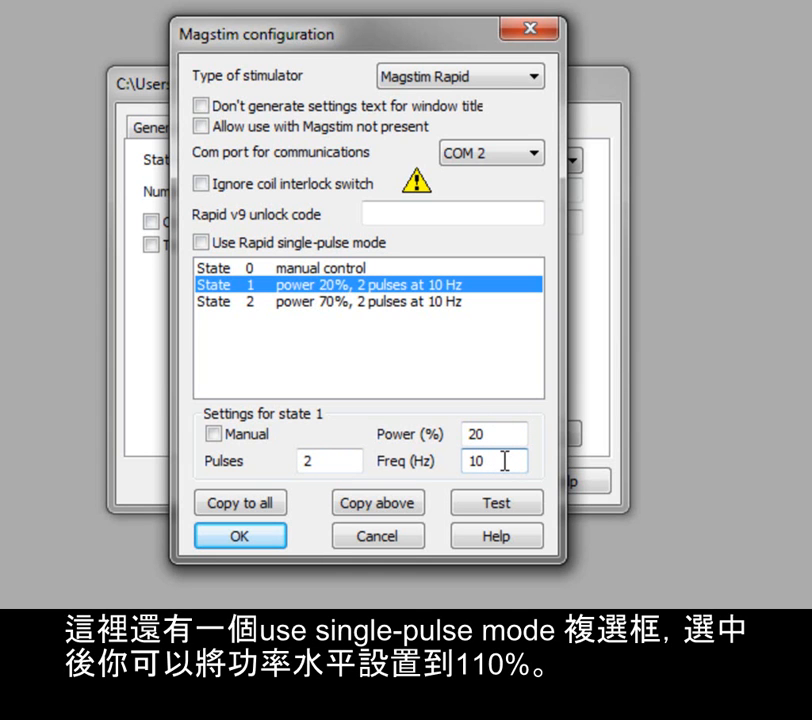
# Step: Switch Rapid single-pulse mode on and off, and inspect the Rapid v9 unlock code field
pyautogui.click(275, 242)
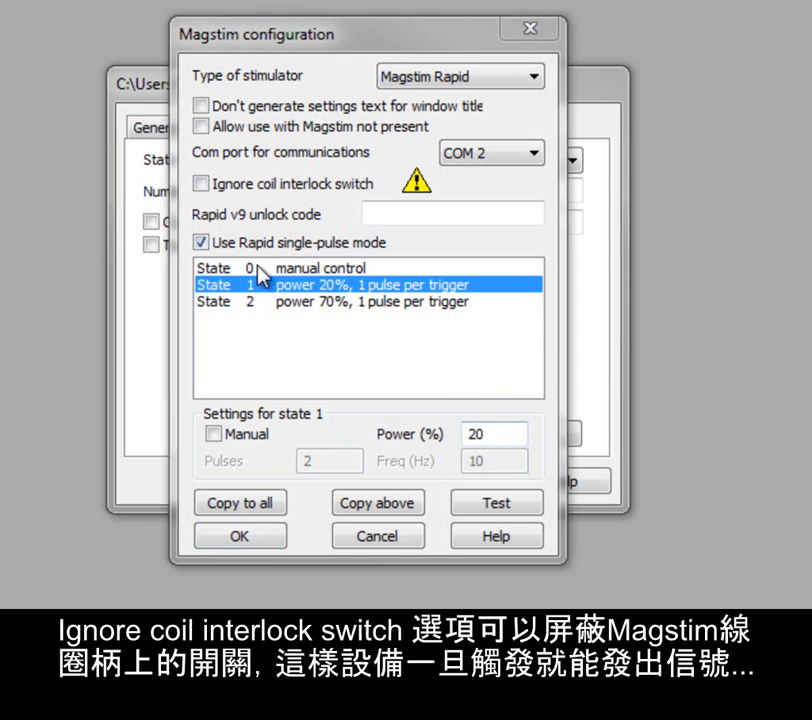
pyautogui.click(225, 243)
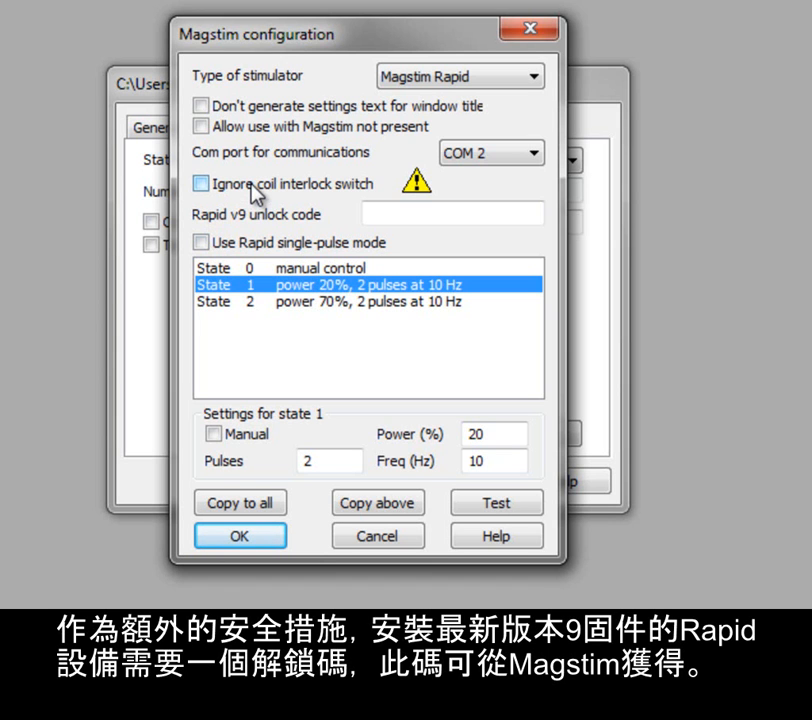
pyautogui.click(412, 210)
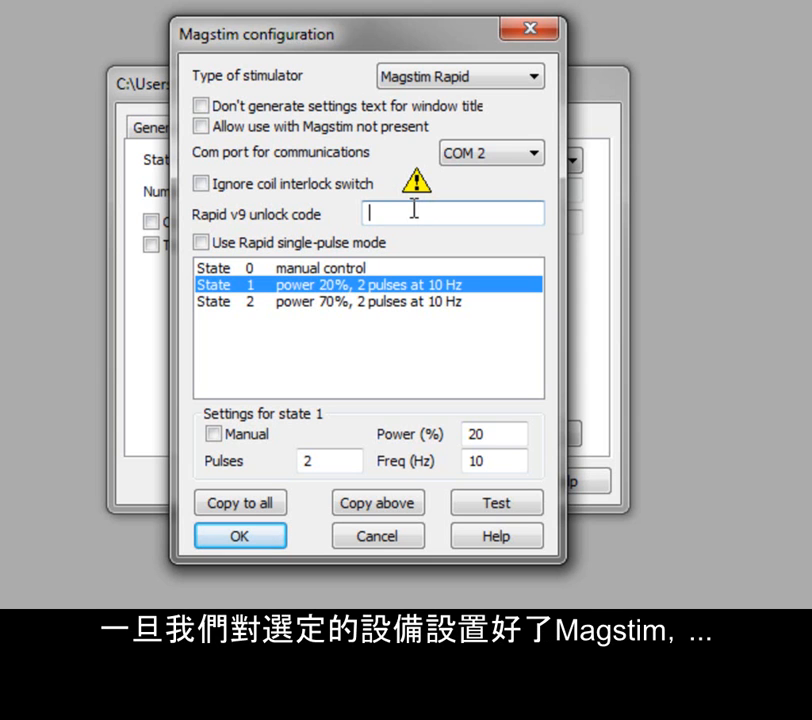
pyautogui.click(414, 209)
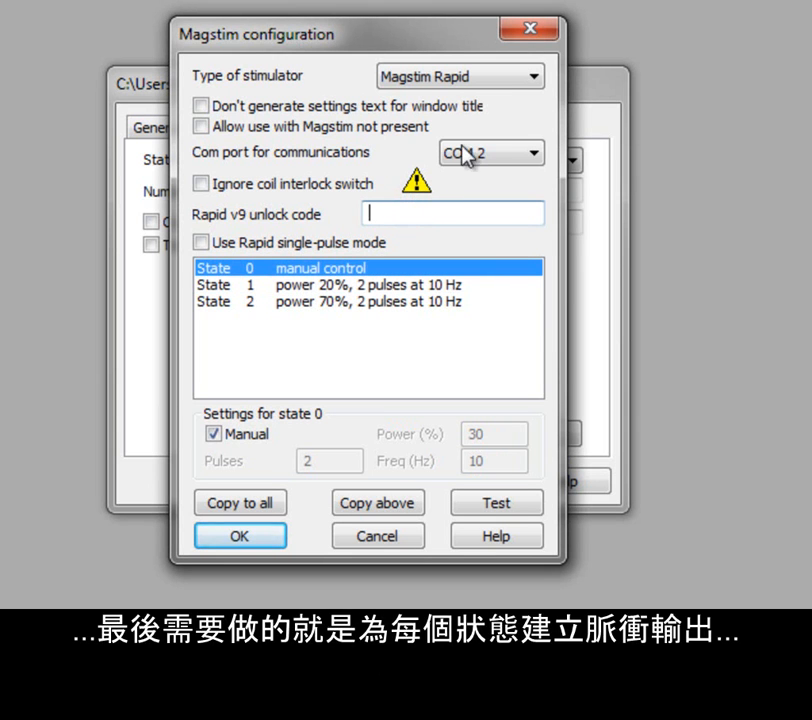
# Step: Set the stimulator type to Magstim 200, accept the Magstim configuration and open the sampling configuration's output settings
pyautogui.click(530, 76)
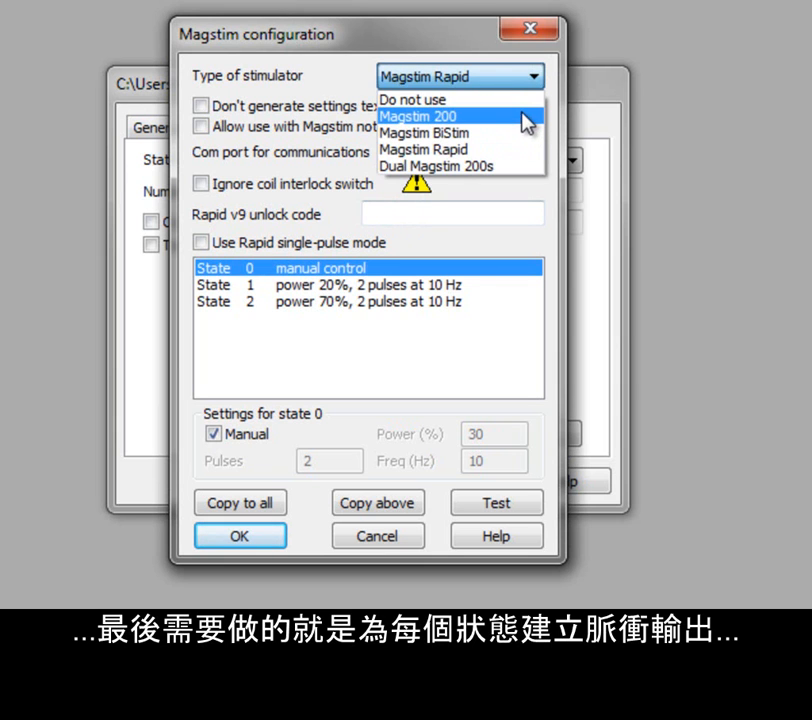
pyautogui.click(521, 116)
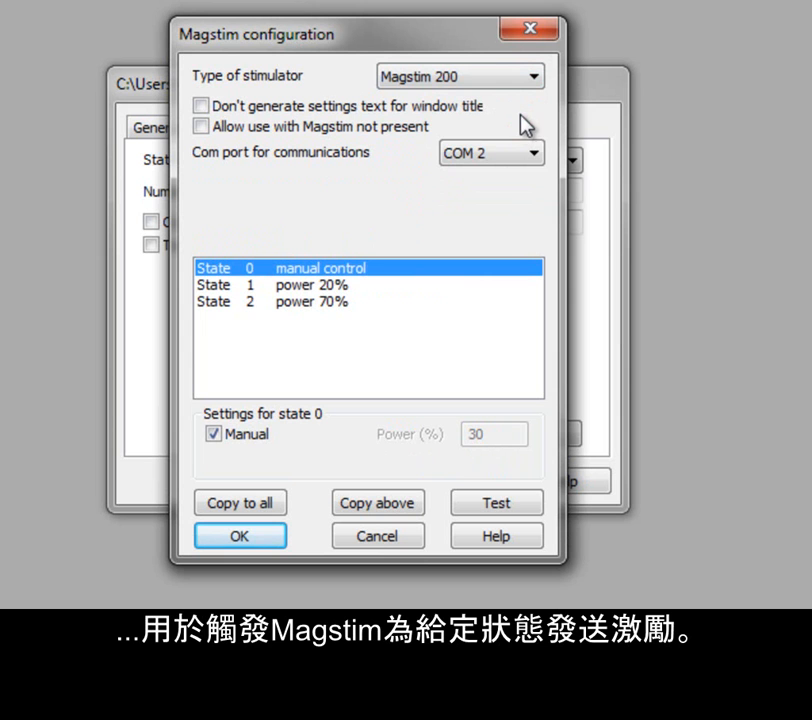
pyautogui.click(253, 537)
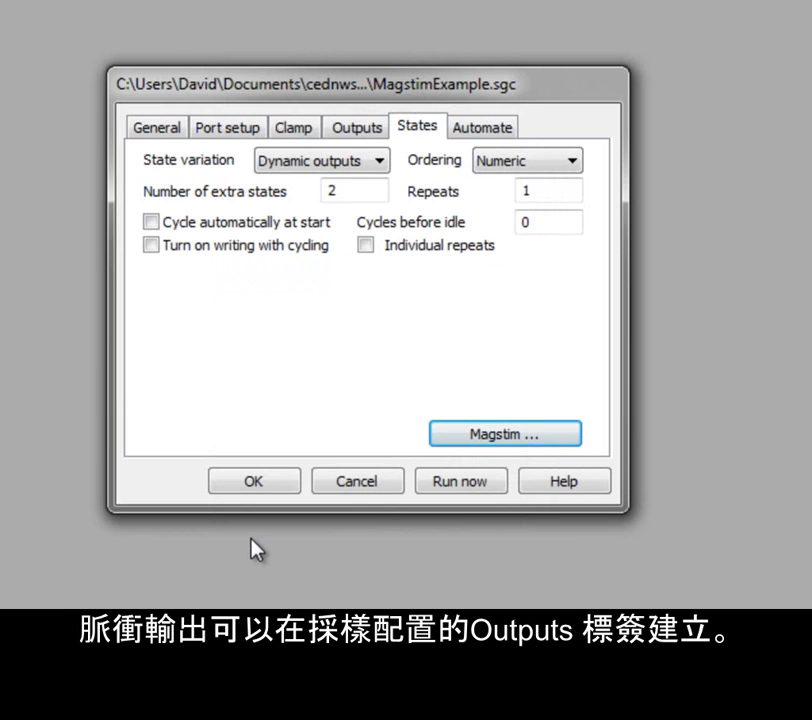
pyautogui.click(360, 130)
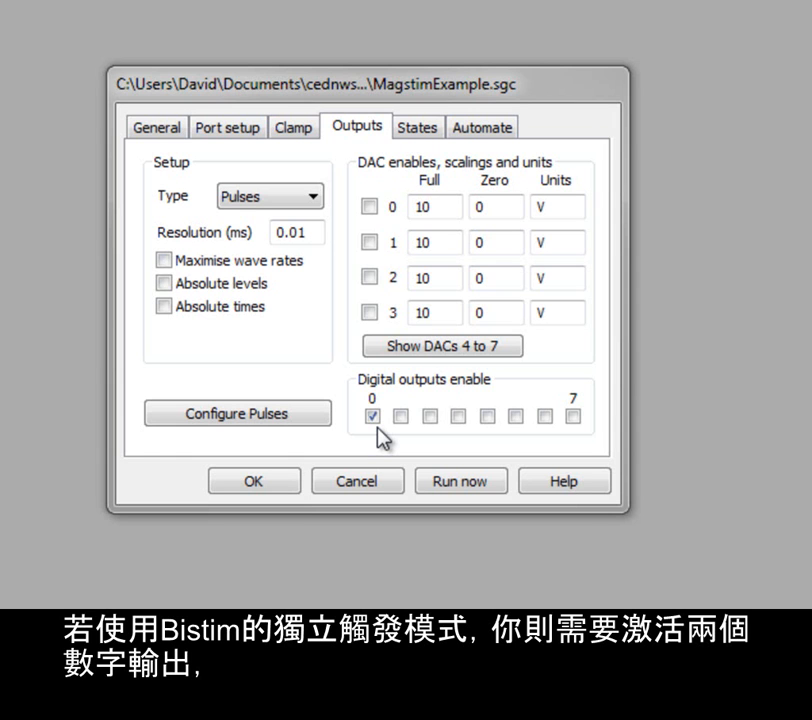
# Step: Switch digital output 1 on and off again, leaving only digital output 0 enabled
pyautogui.click(401, 418)
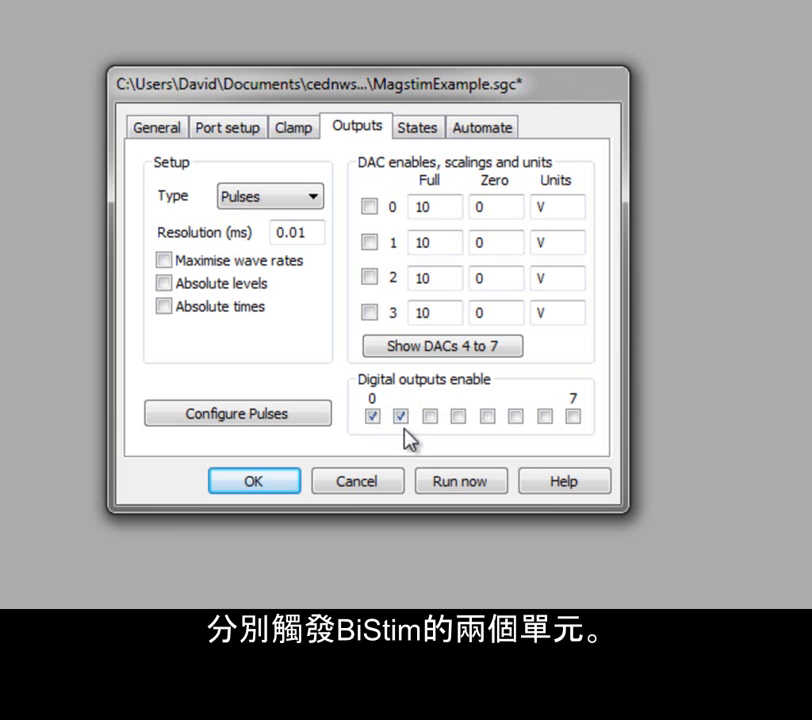
pyautogui.click(401, 416)
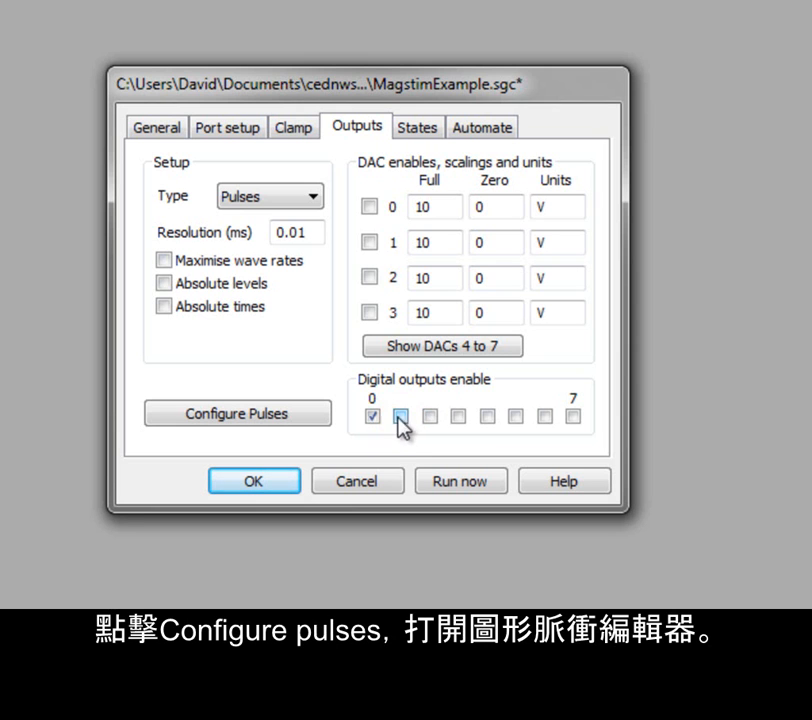
# Step: Open the pulses configuration and inspect the digital output pulses for Basic 0, State 1 and State 2
pyautogui.click(283, 415)
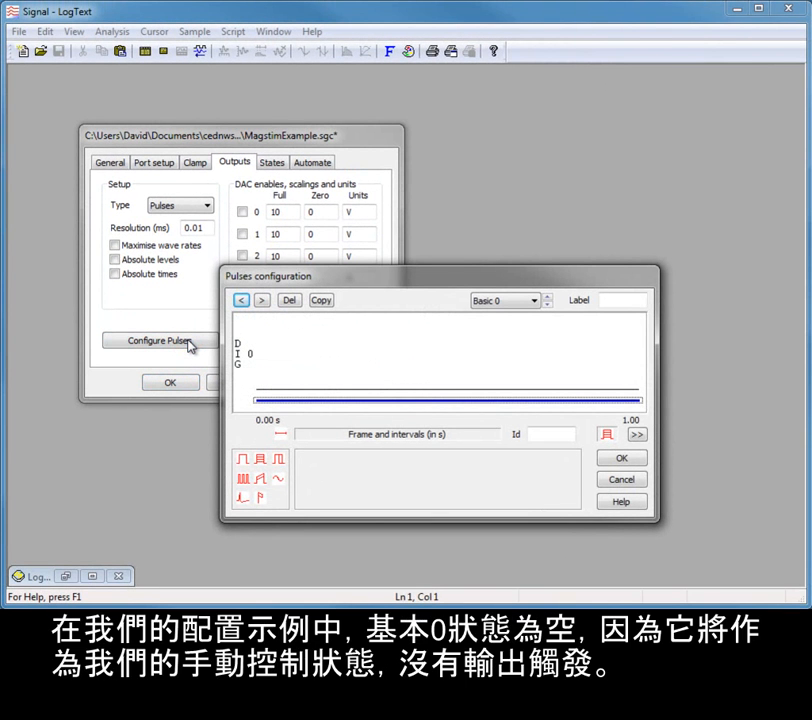
pyautogui.click(536, 302)
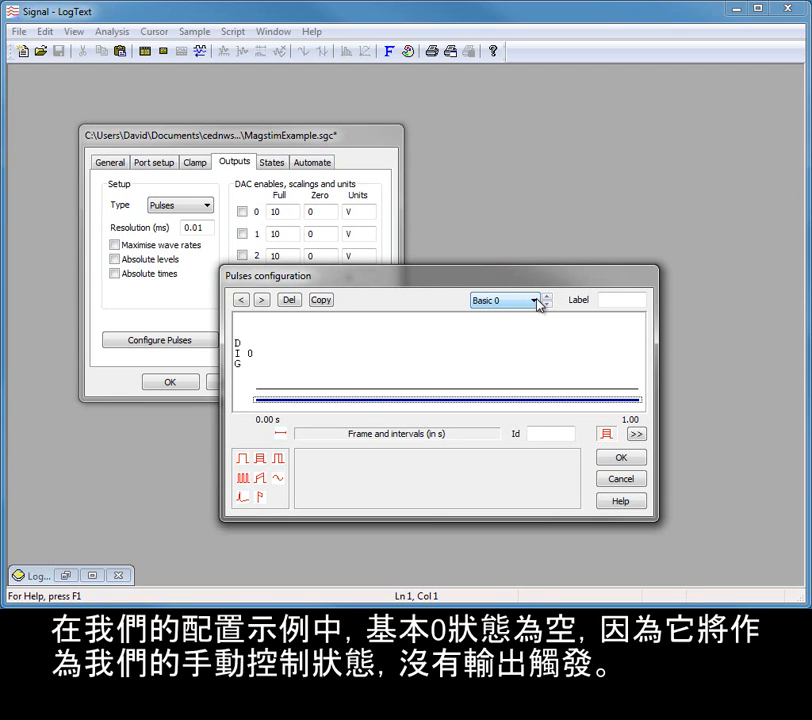
pyautogui.click(538, 302)
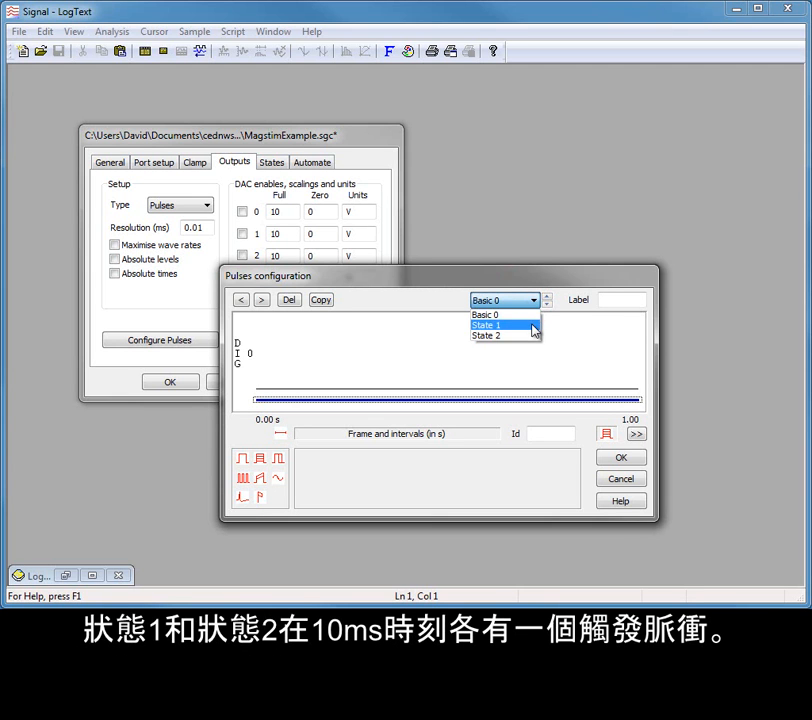
pyautogui.click(535, 327)
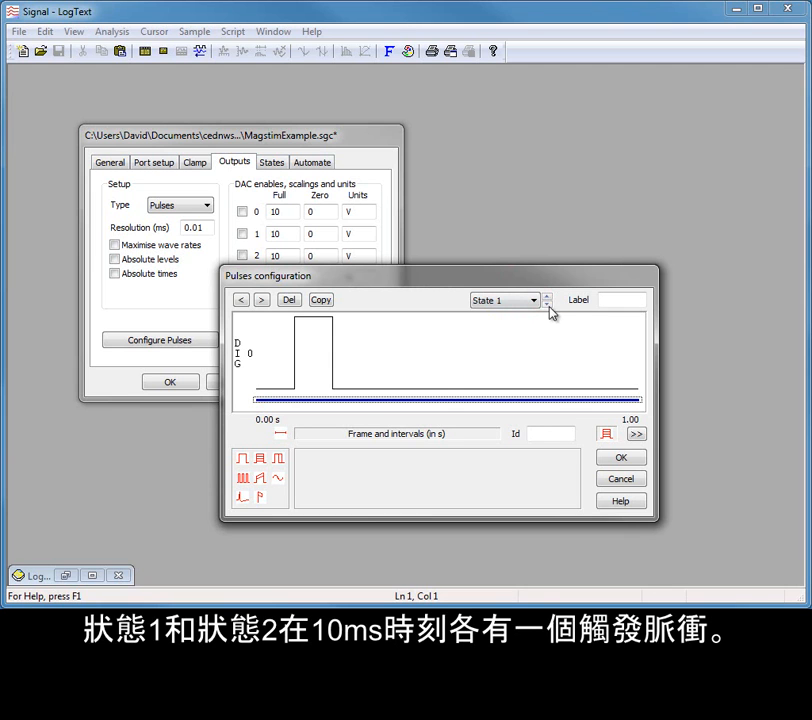
pyautogui.click(548, 302)
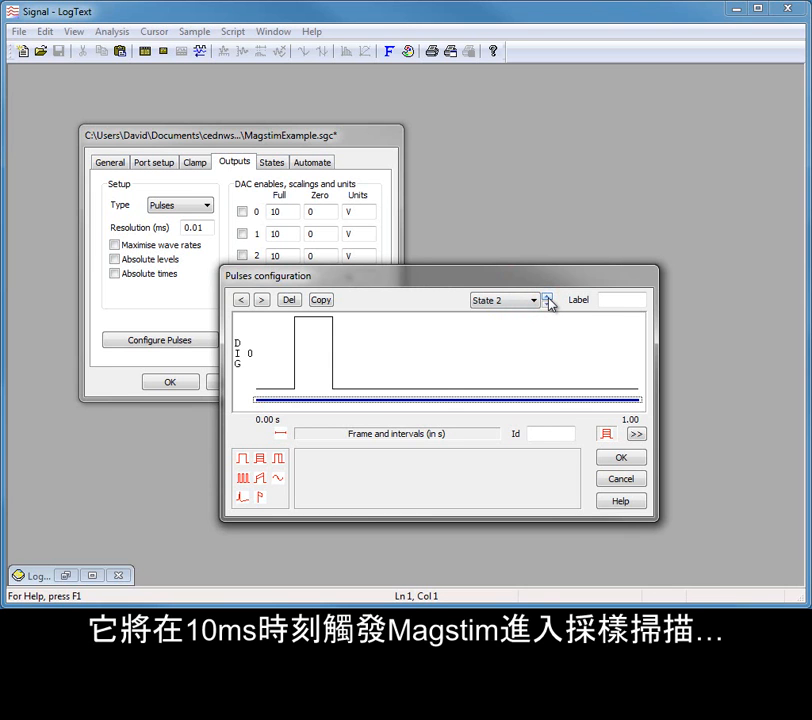